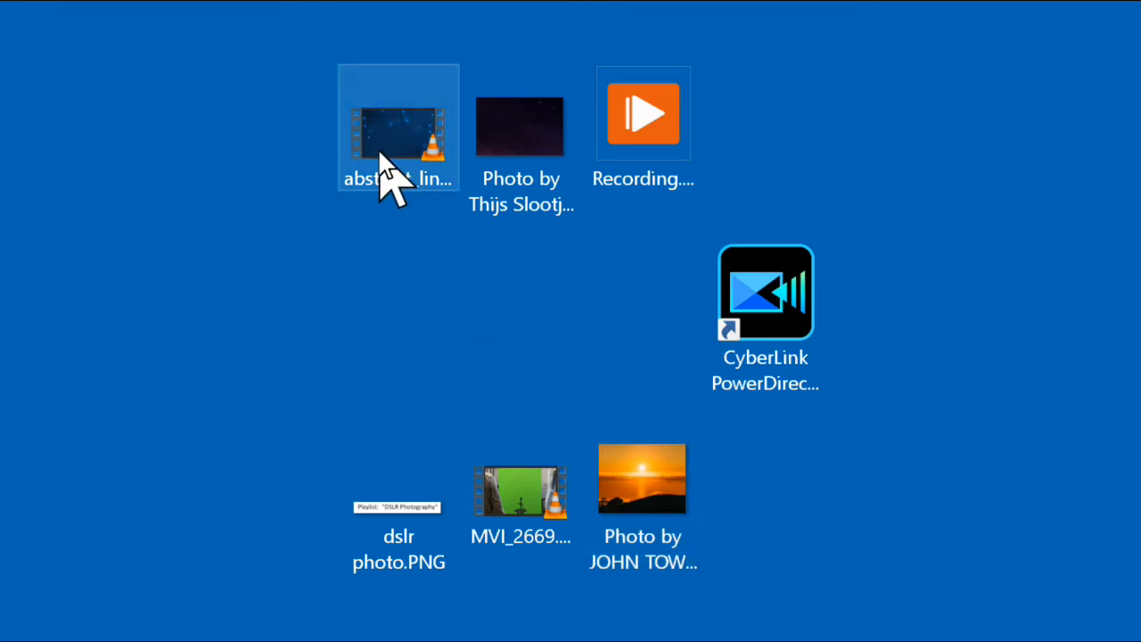
- Open the six video, photo and audio files from the desktop together in PowerDirector 18
drag(343, 38, 756, 278)
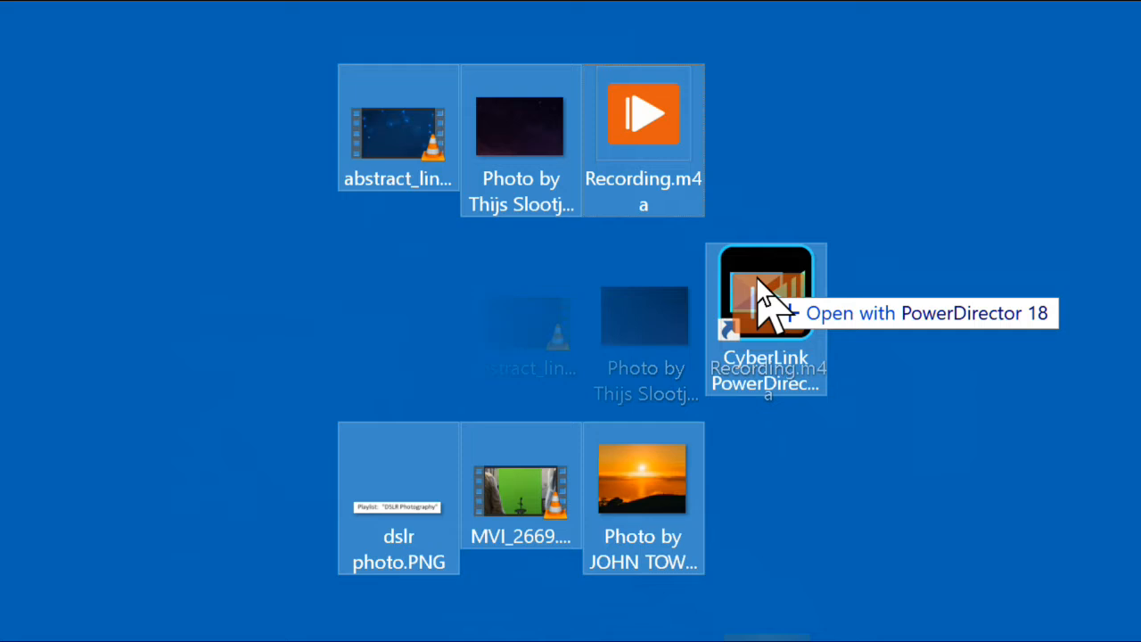
drag(757, 279, 764, 301)
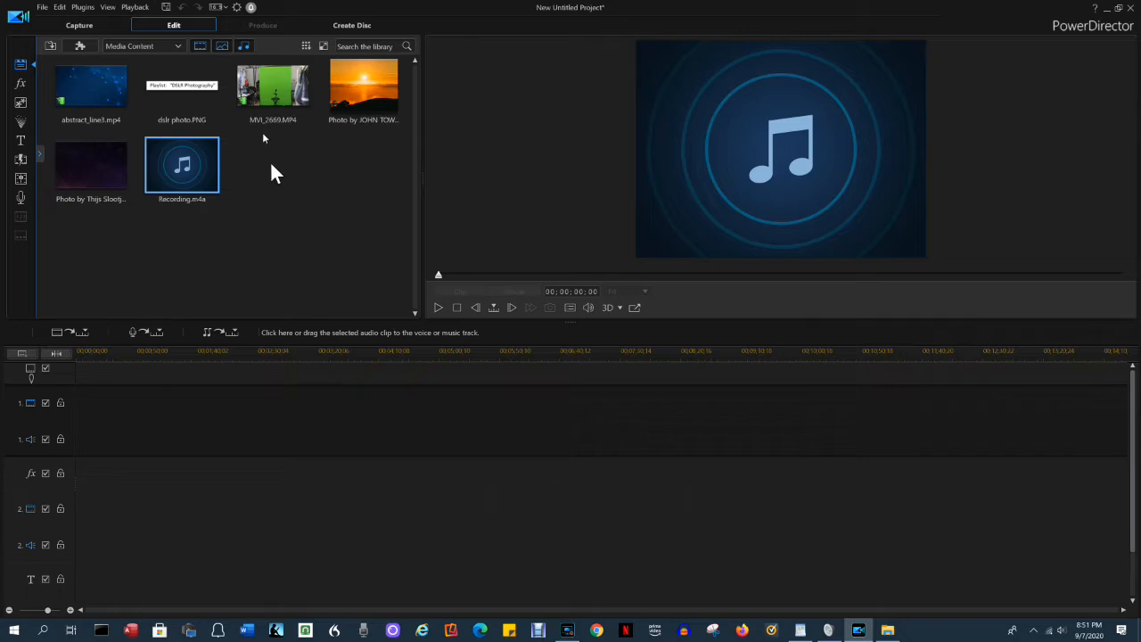
- Place MVI_2669.MP4 at the start of track 1 and Recording.m4a near the start of audio track 2
drag(267, 88, 67, 423)
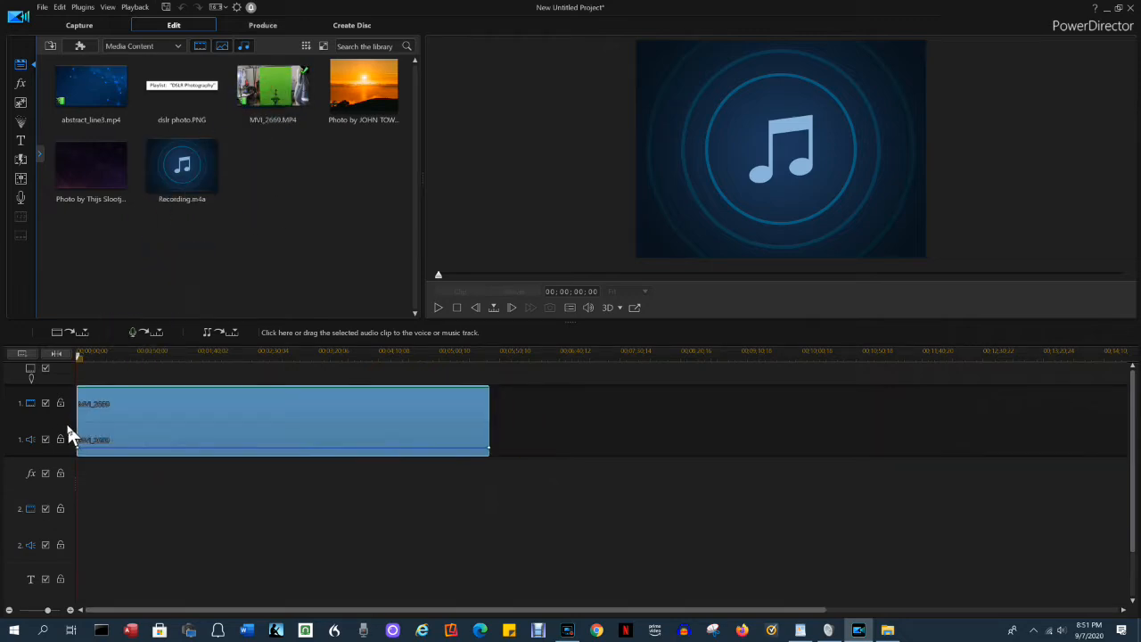
click(173, 202)
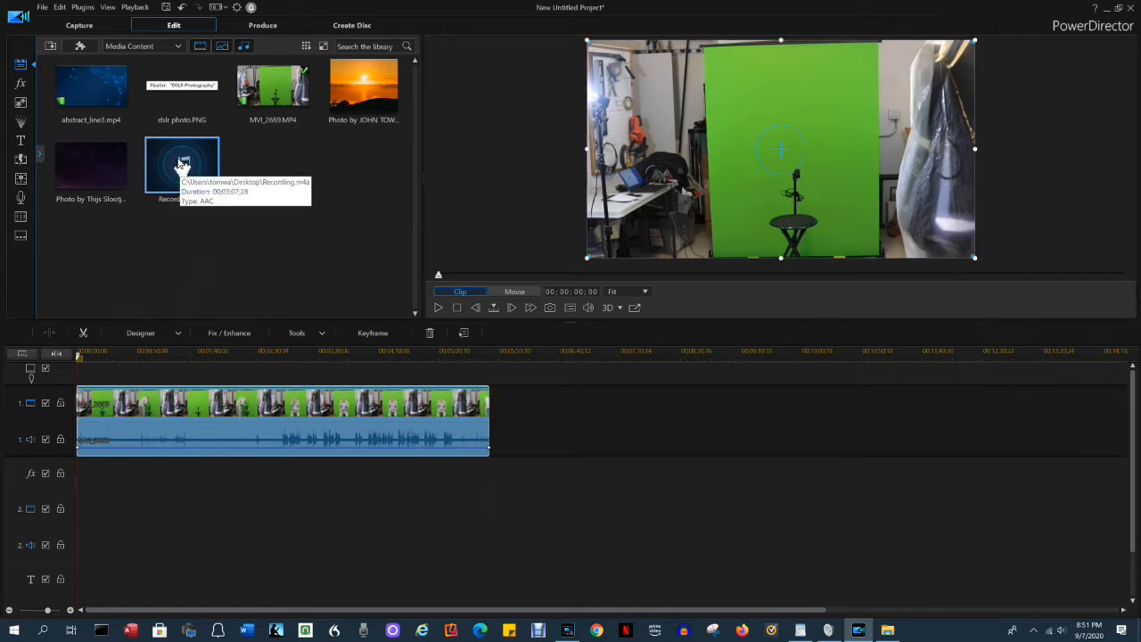
drag(183, 163, 80, 546)
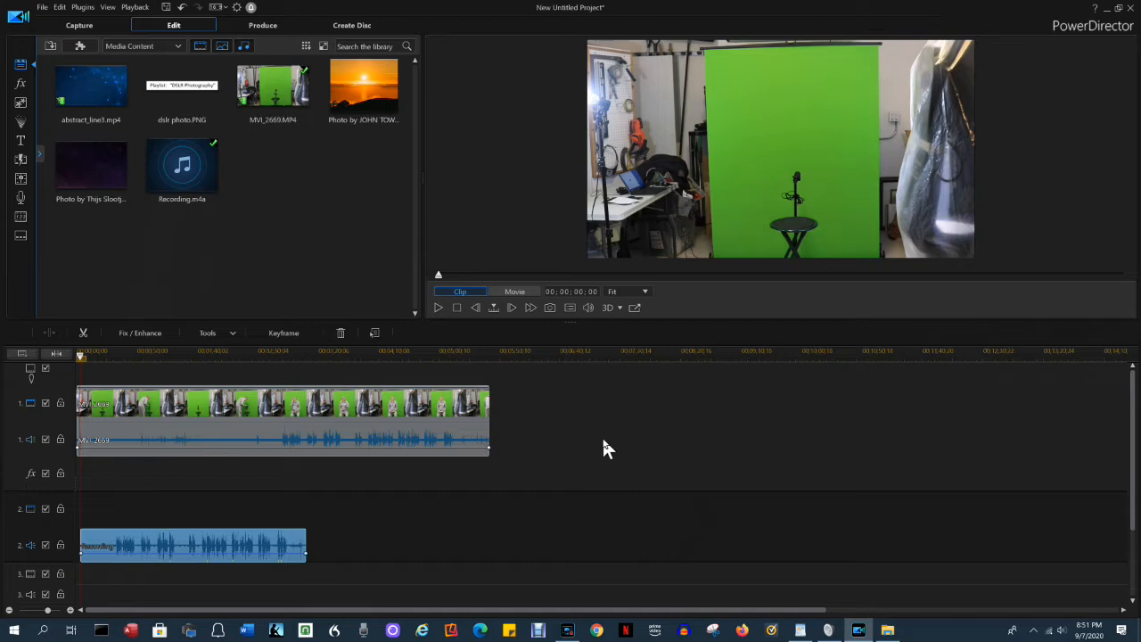
- Synchronize the MVI_2669 video clip and the Recording audio clip by audio
drag(568, 395, 196, 565)
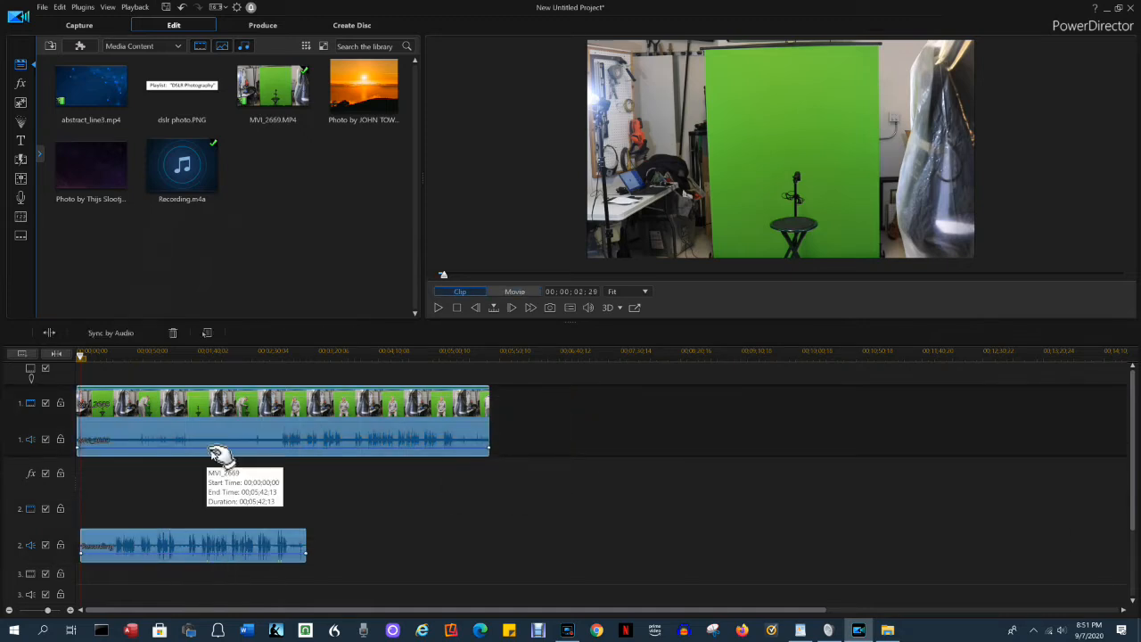
click(112, 333)
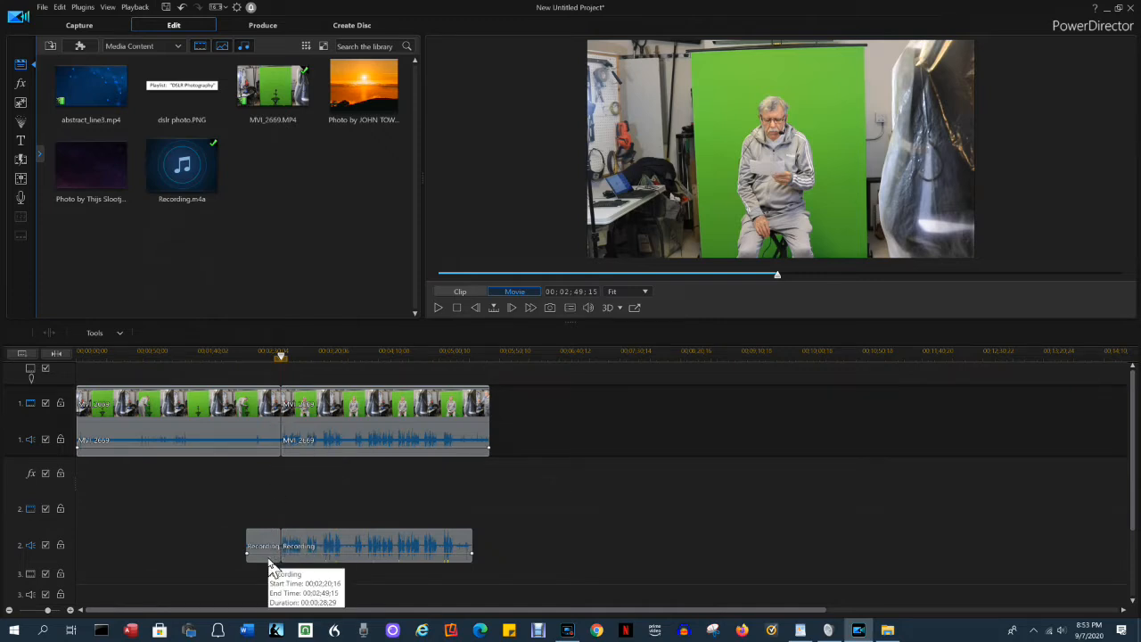
- Remove the segments before the split from both tracks and move the remaining video and recording to the start of the timeline
drag(260, 590, 282, 423)
key(Delete)
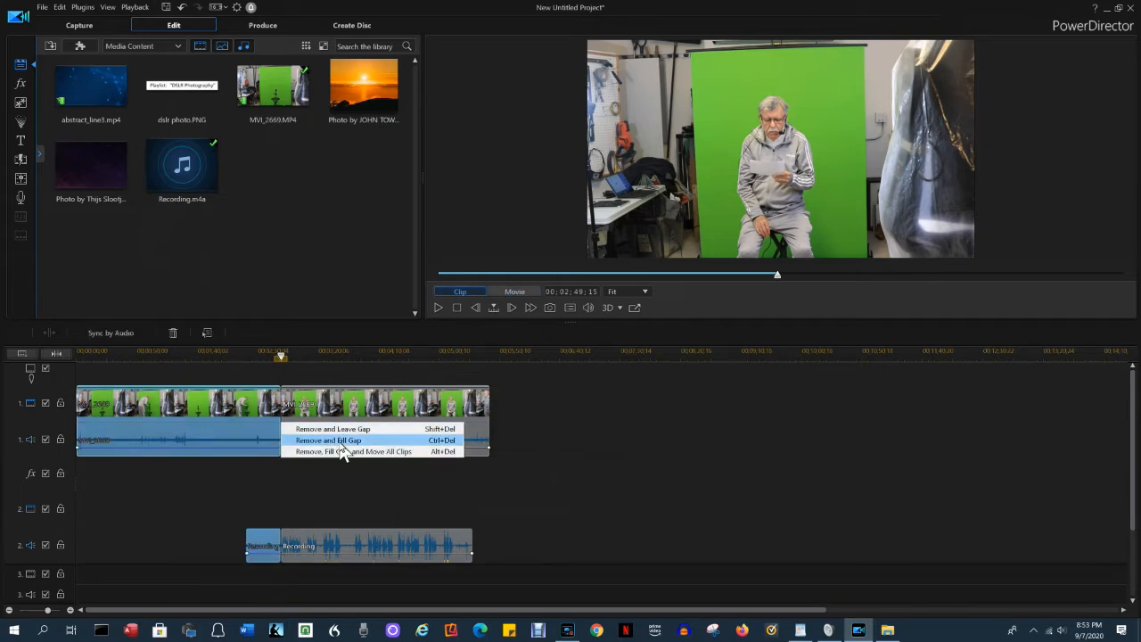
click(346, 439)
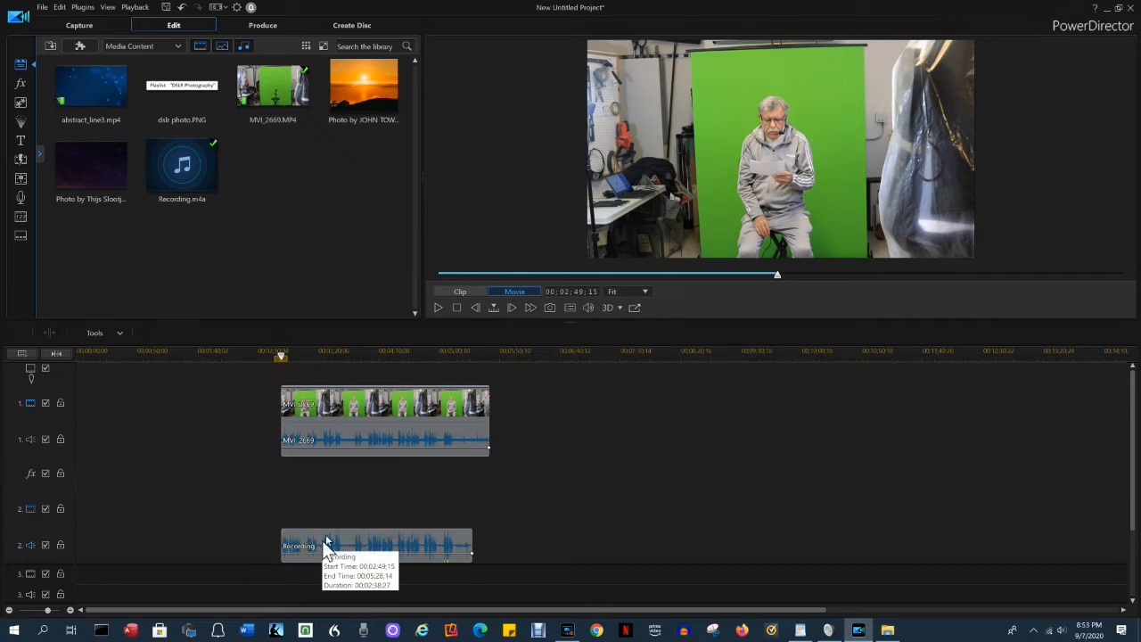
mouse_move(247, 400)
mouse_down()
mouse_move(407, 568)
mouse_move(402, 517)
mouse_up()
drag(402, 438, 93, 442)
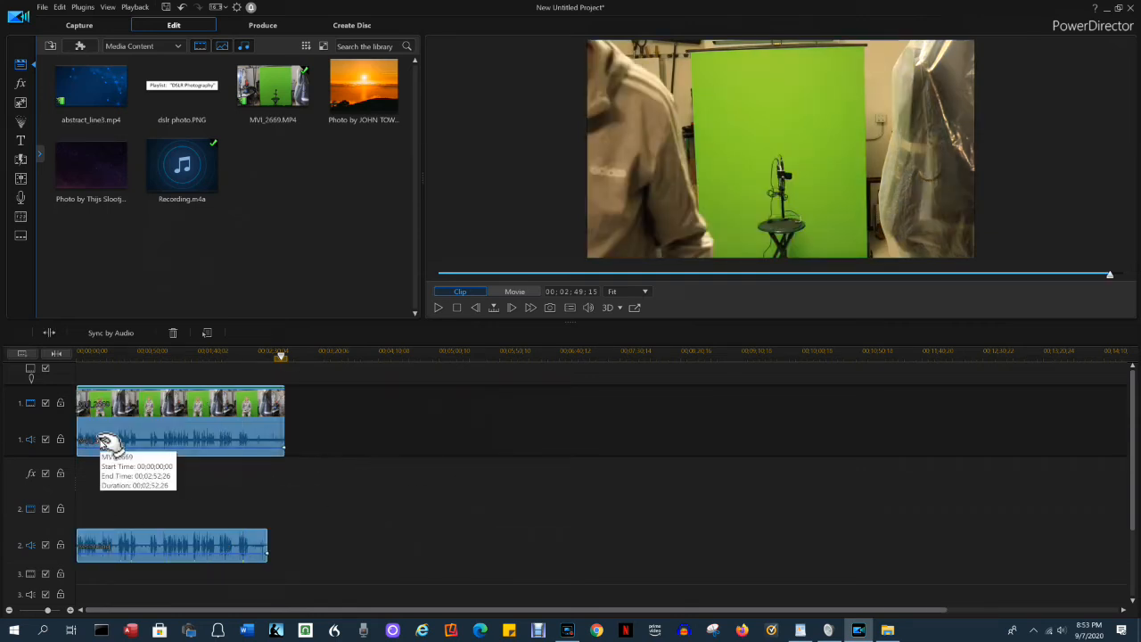
- Move the Recording clip to the start of audio track 1, overwriting the camera audio of MVI_2669
click(95, 546)
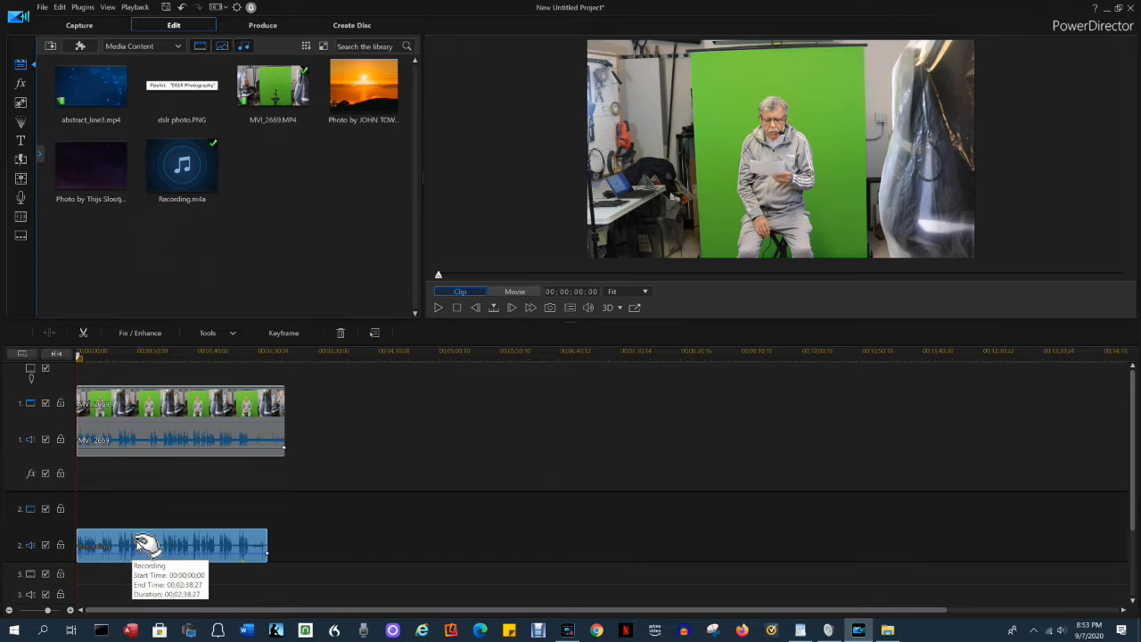
drag(146, 544, 125, 457)
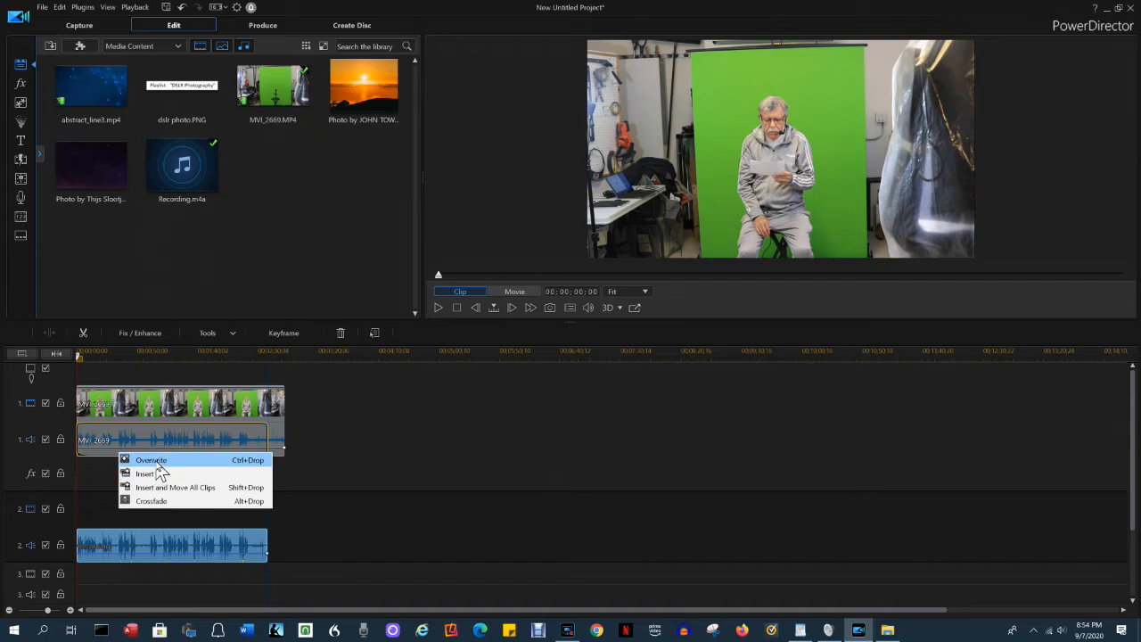
click(156, 462)
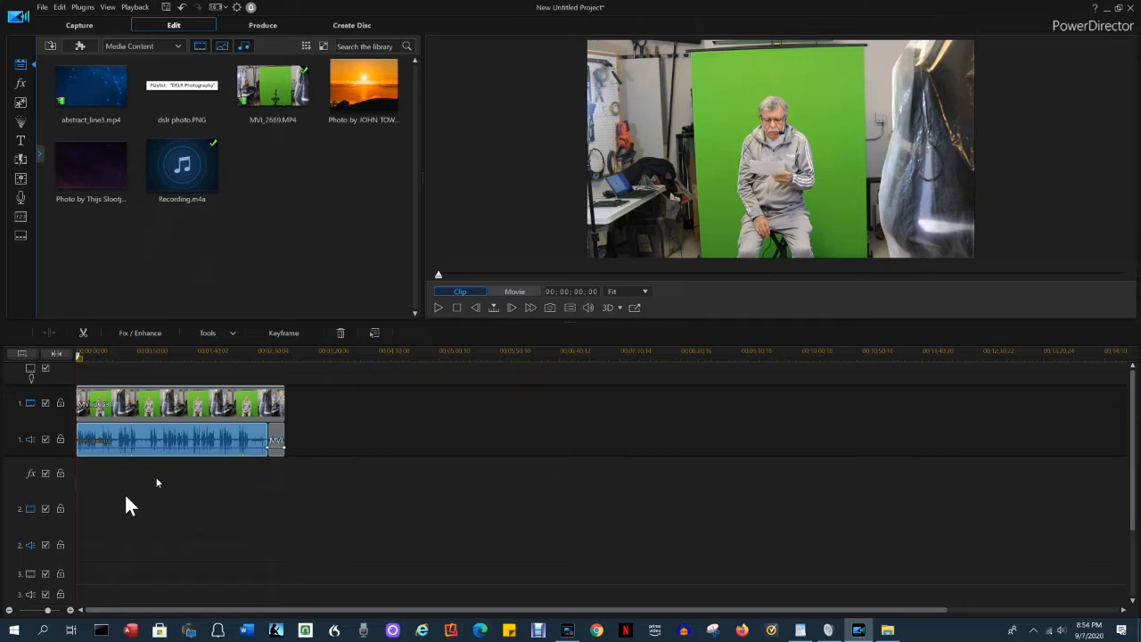
- Unlink the leftover camera audio at the end of audio track 1 from its linked video
click(324, 481)
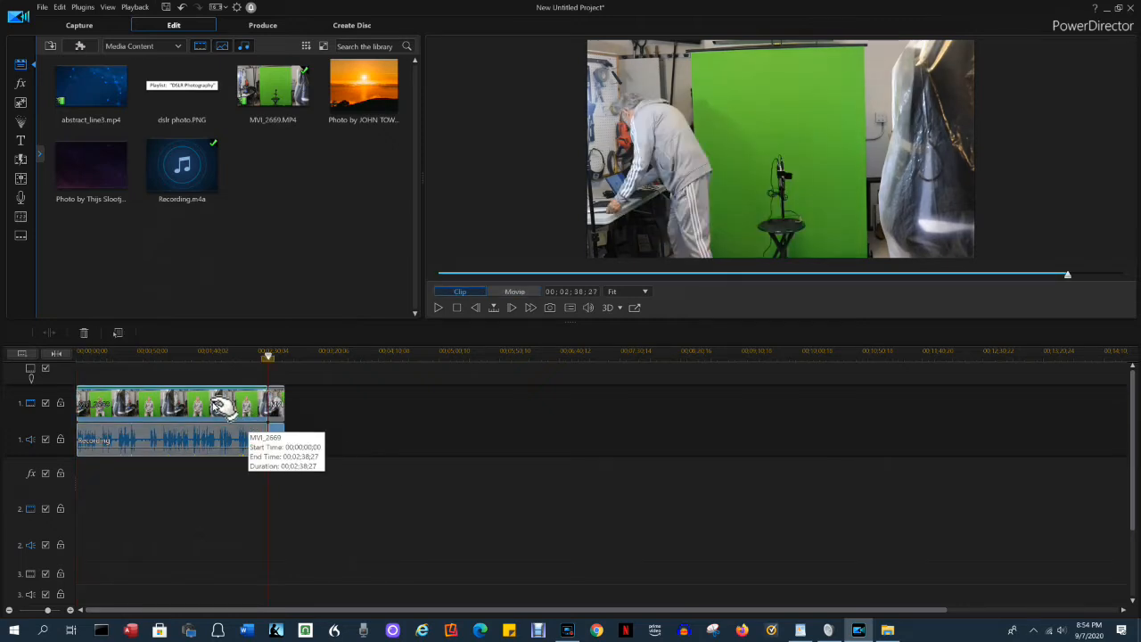
click(281, 446)
right_click(283, 446)
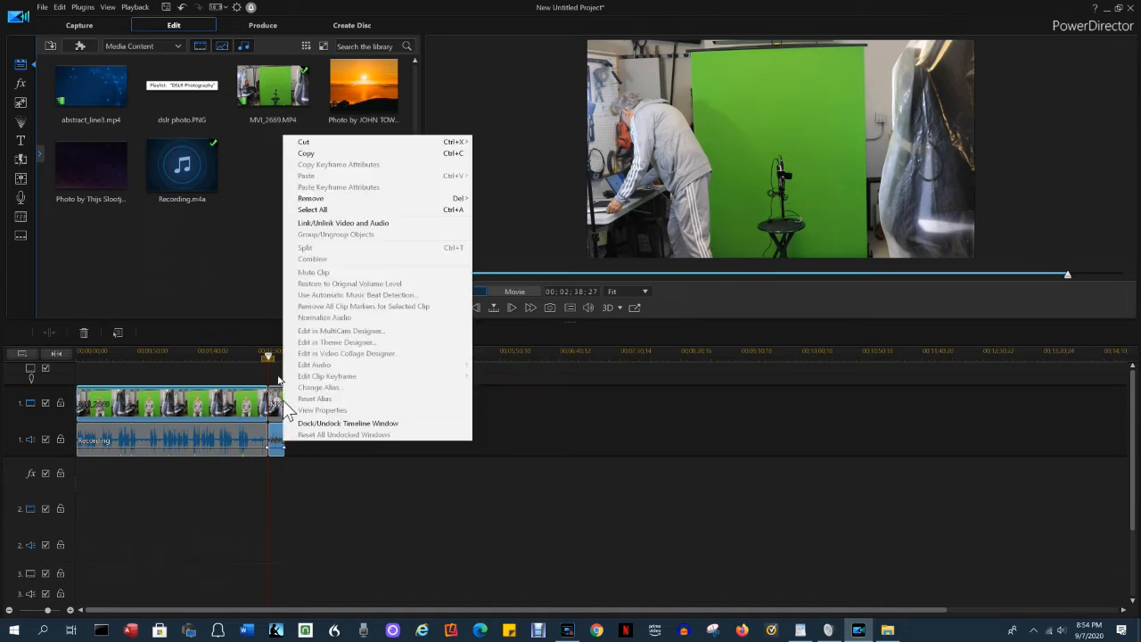
click(314, 225)
click(354, 490)
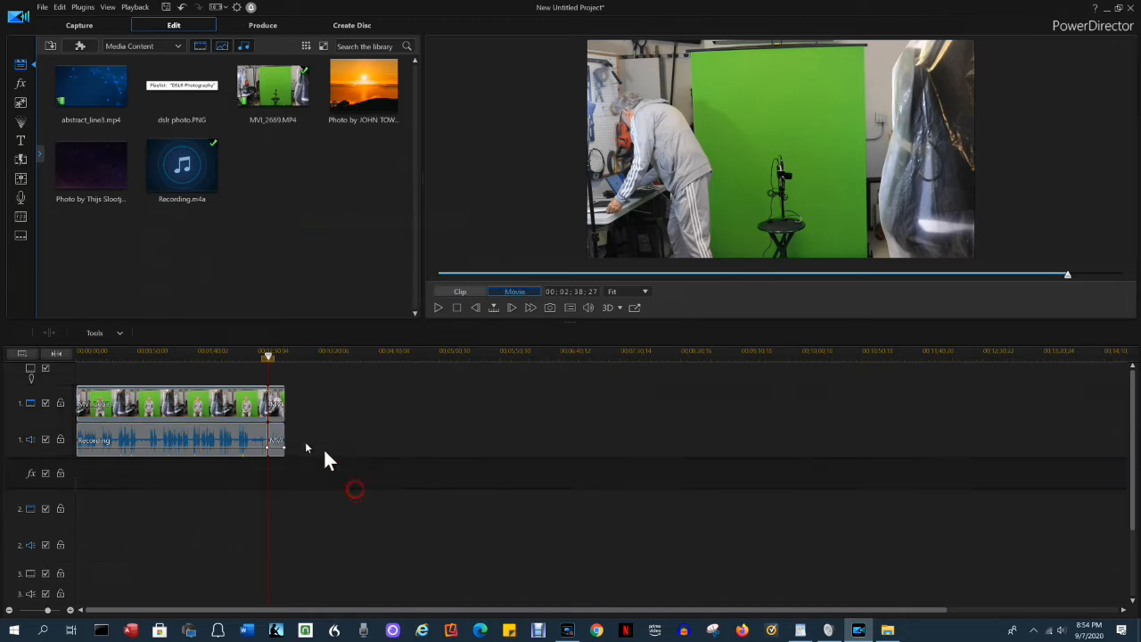
click(280, 430)
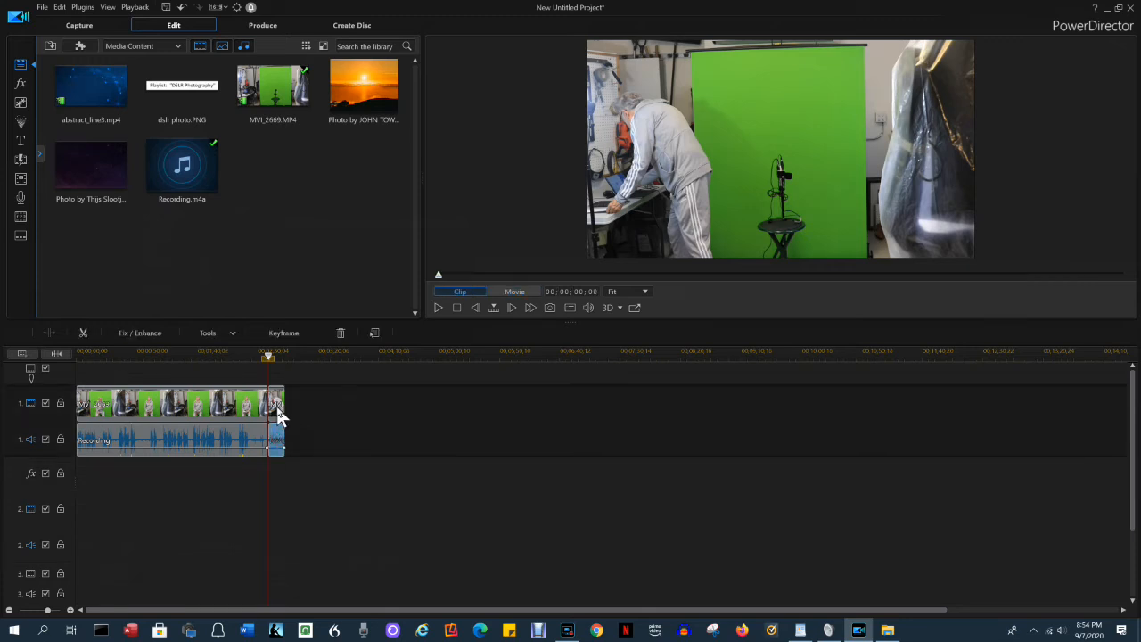
click(278, 407)
click(300, 452)
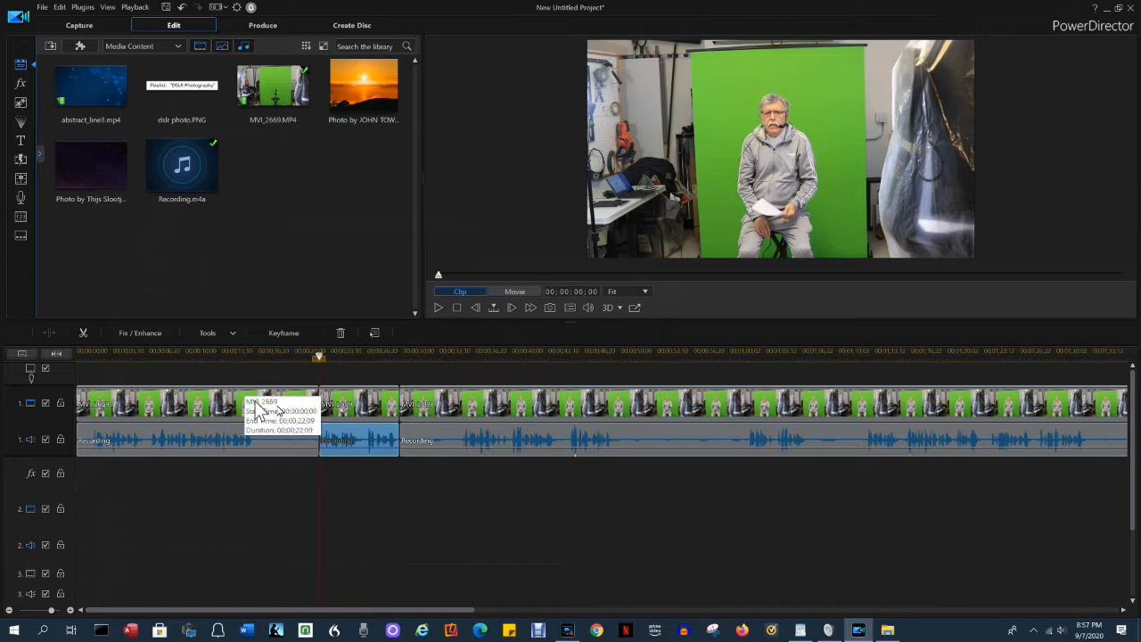
- Apply a rectangular mask to the second video clip in Mask Designer and shift it down to a Y position of 0.585
click(349, 412)
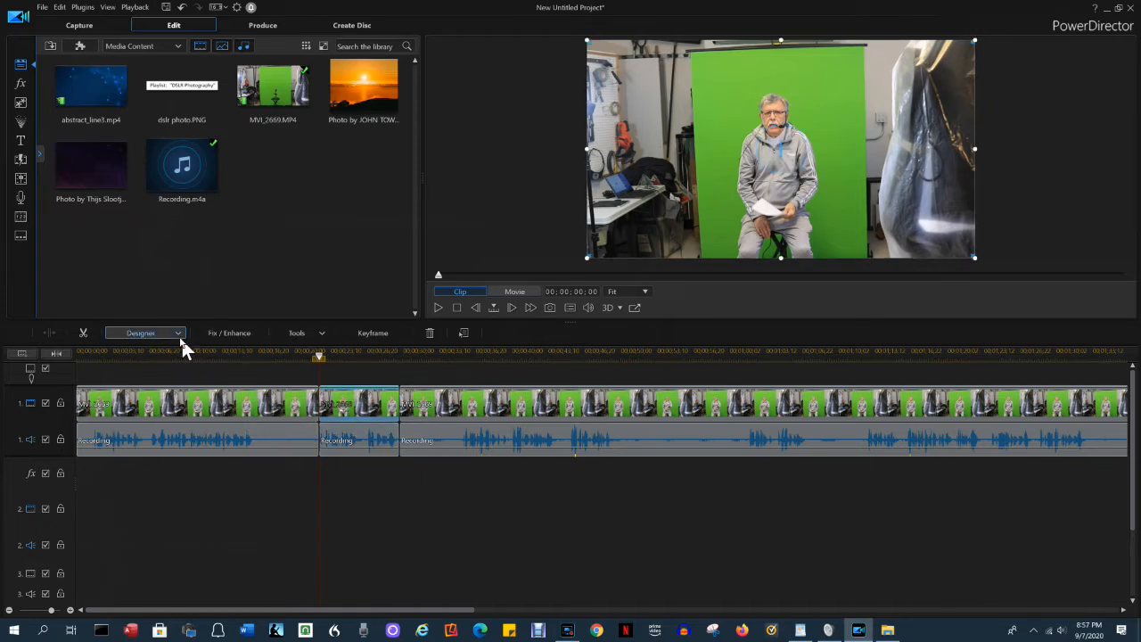
click(178, 331)
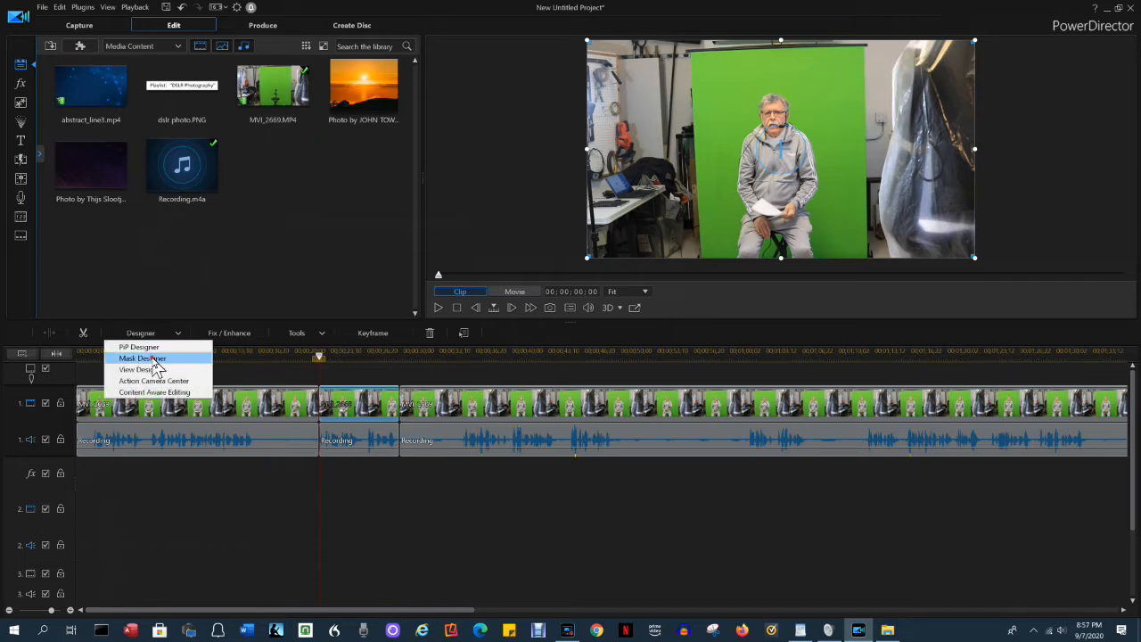
click(153, 358)
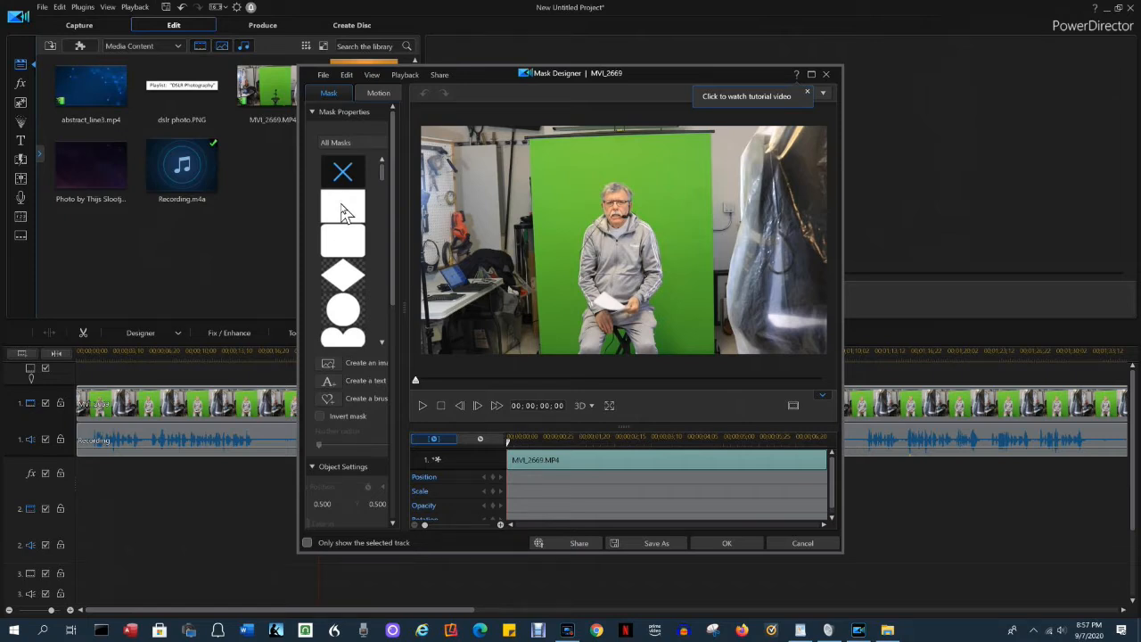
click(346, 212)
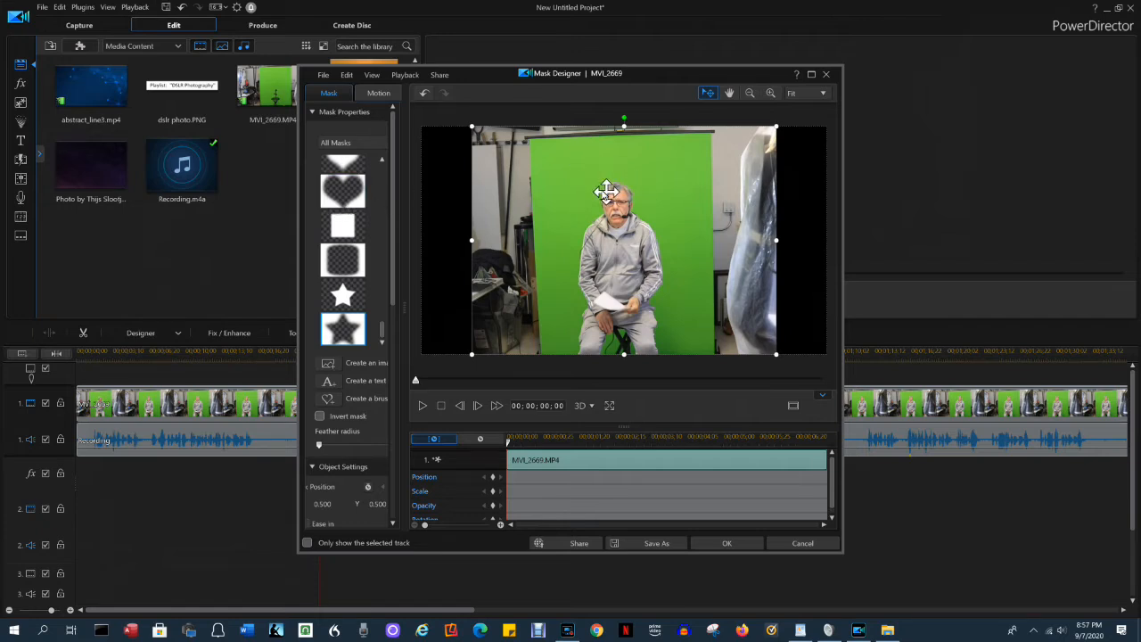
drag(640, 191, 640, 211)
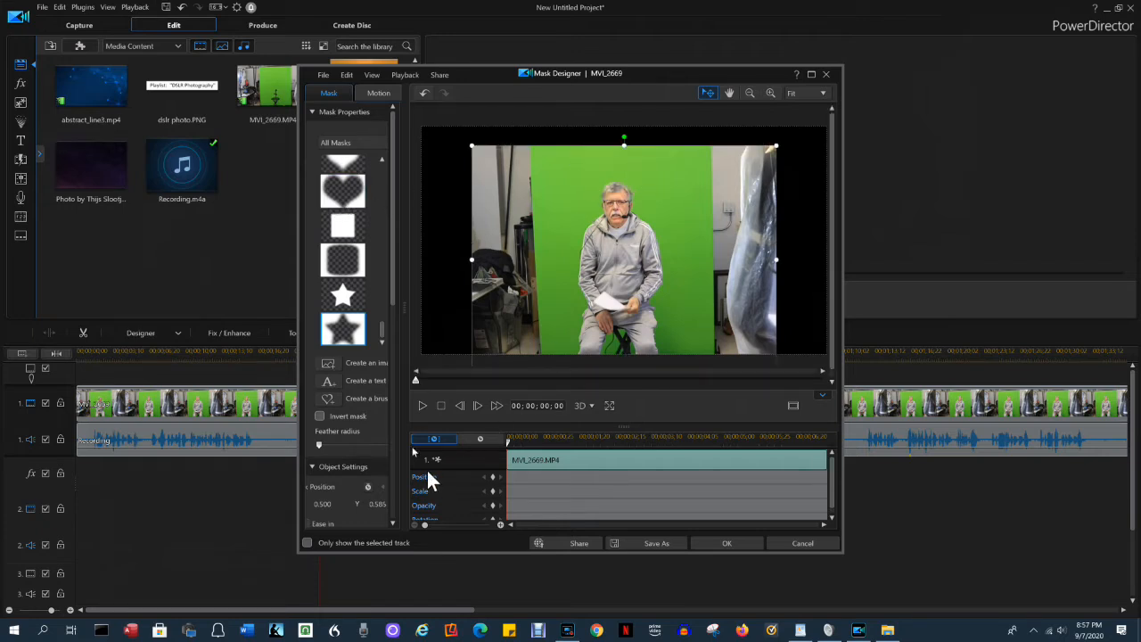
- Narrow the mask's sides and lower its upper edge so it closely frames the seated man against the green screen, and apply it
drag(395, 300, 391, 532)
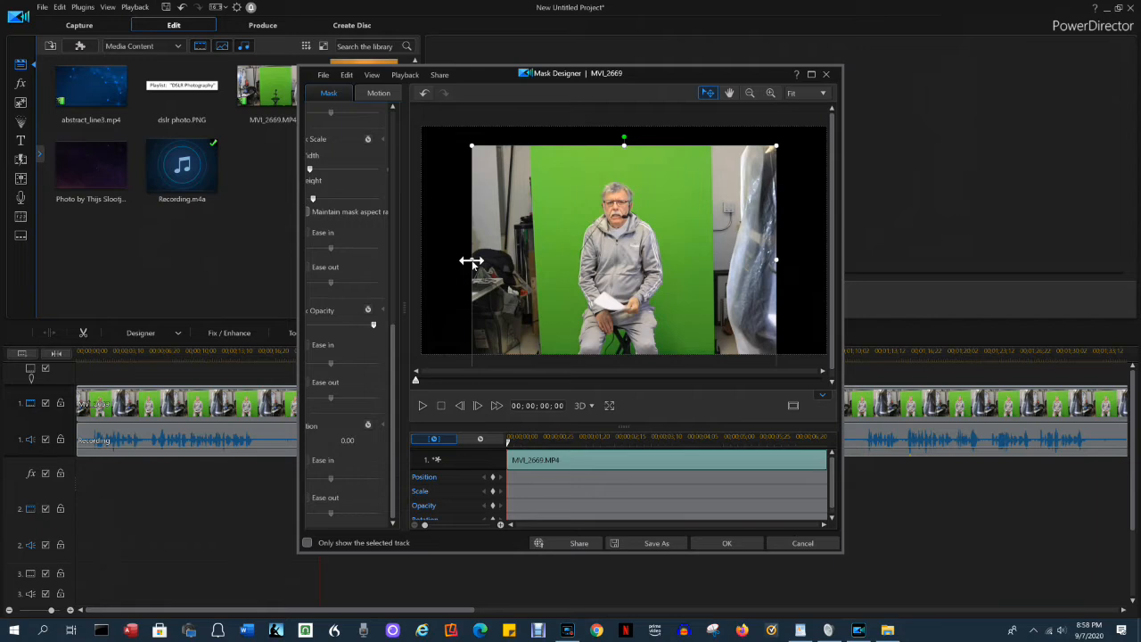
drag(472, 261, 545, 263)
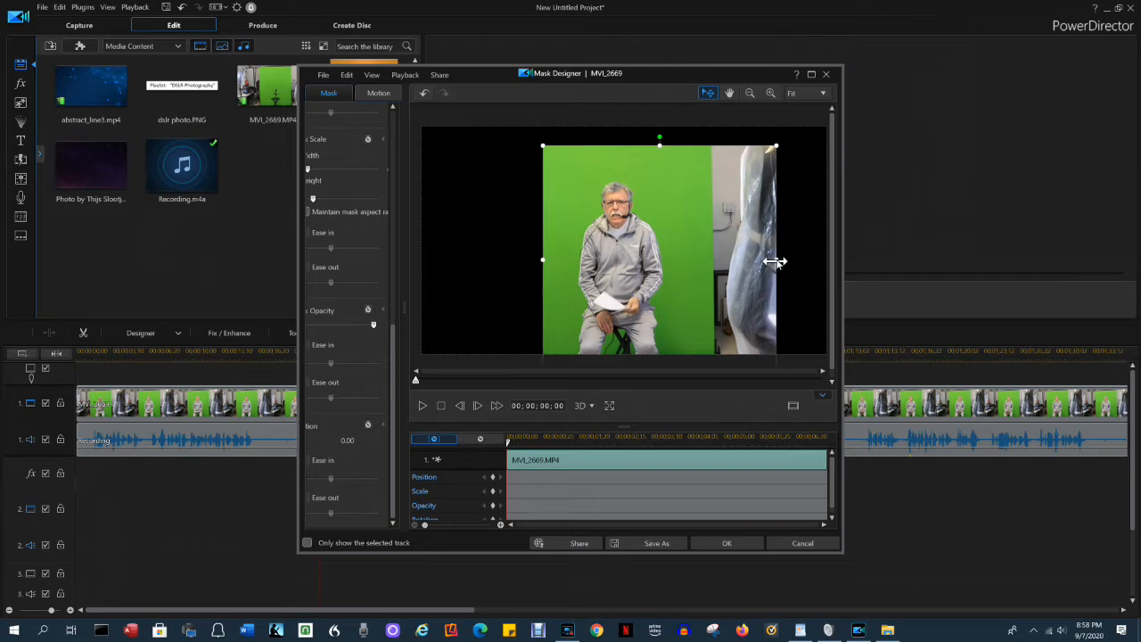
drag(775, 260, 711, 273)
drag(617, 169, 616, 169)
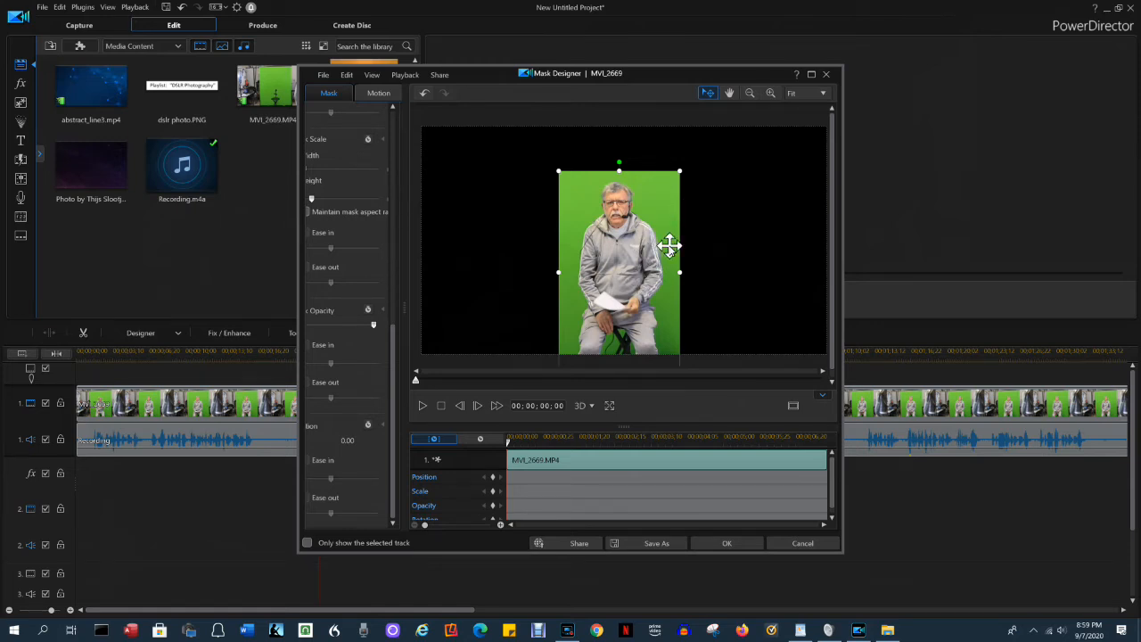
click(725, 544)
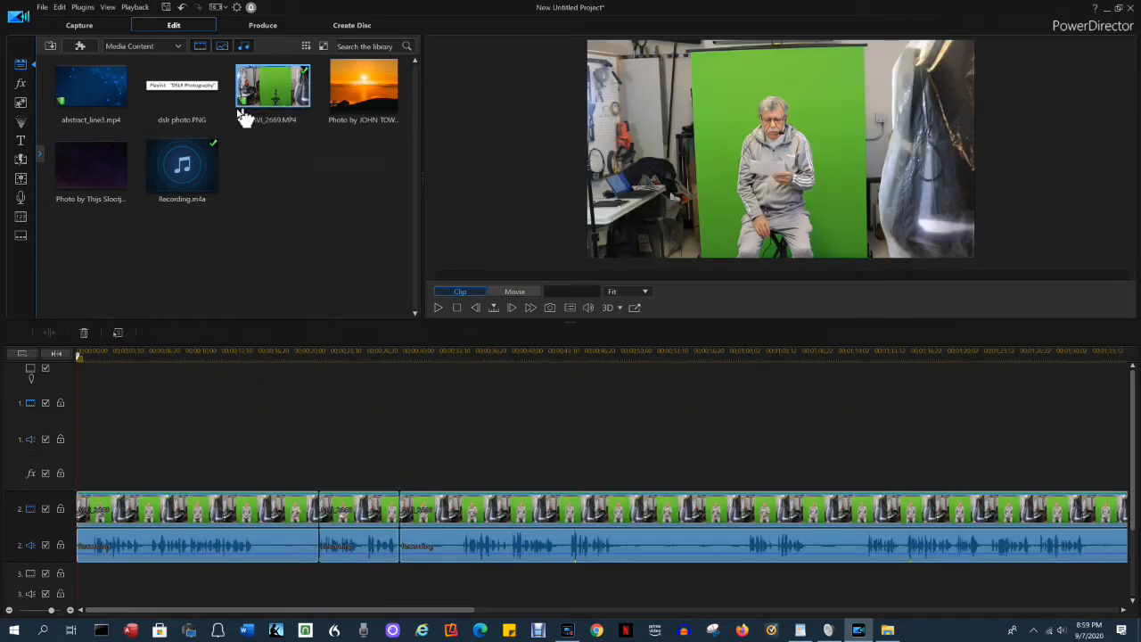
- Place the sunset photo on video track 1, aligned with the start of the second video clip
drag(355, 104, 319, 417)
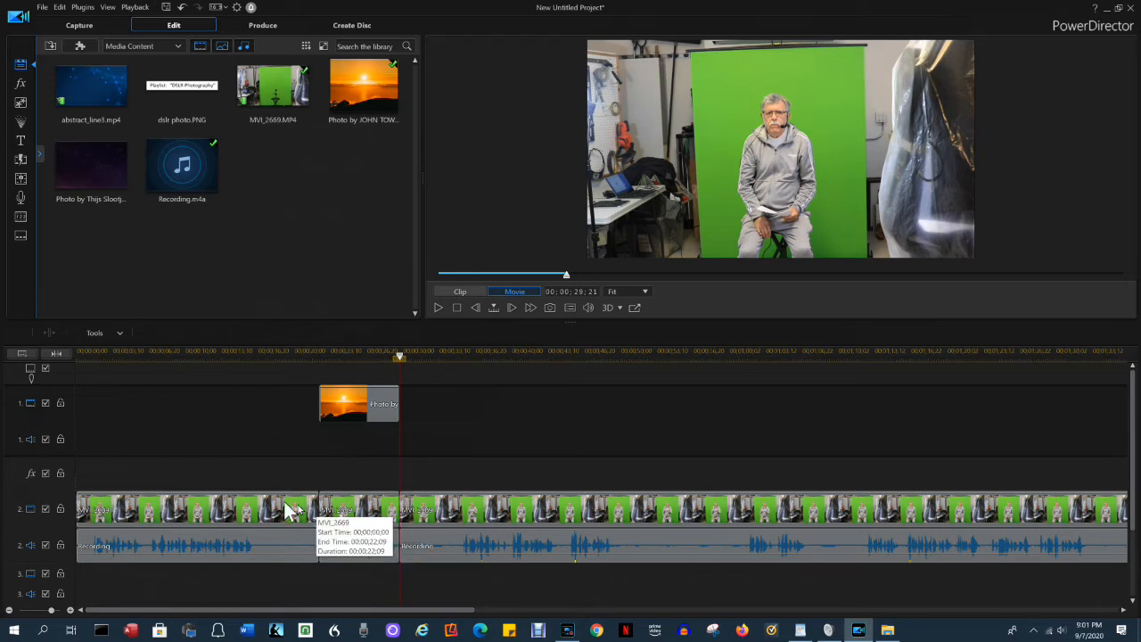
- Enable Chroma Key for the masked second clip on track 2 in PiP Designer
click(345, 513)
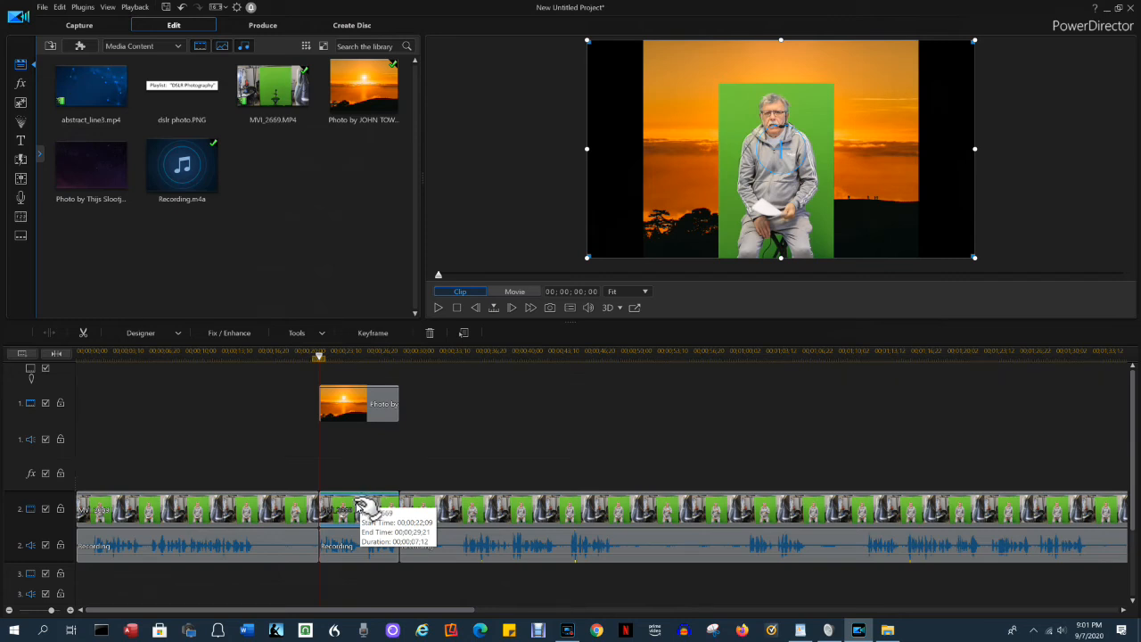
click(173, 335)
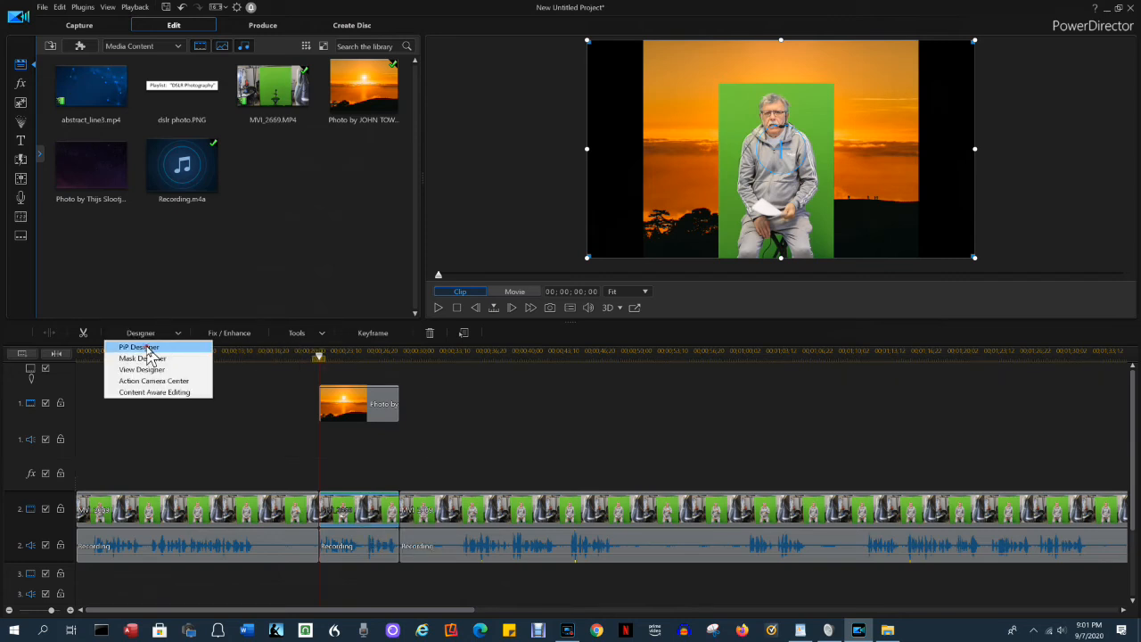
click(147, 349)
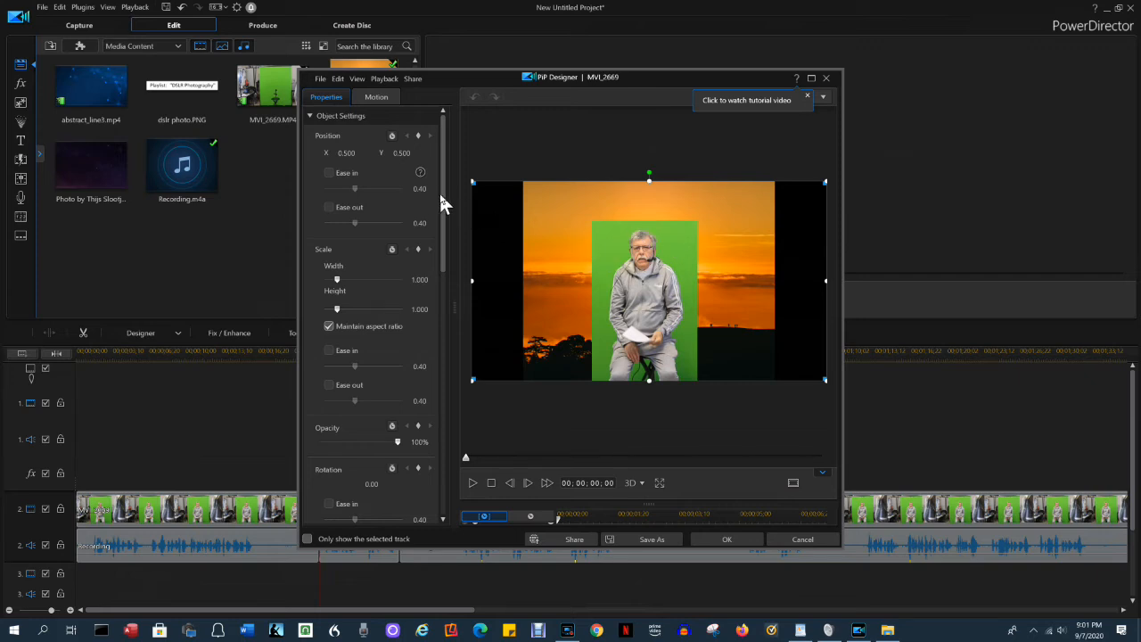
drag(442, 196, 437, 293)
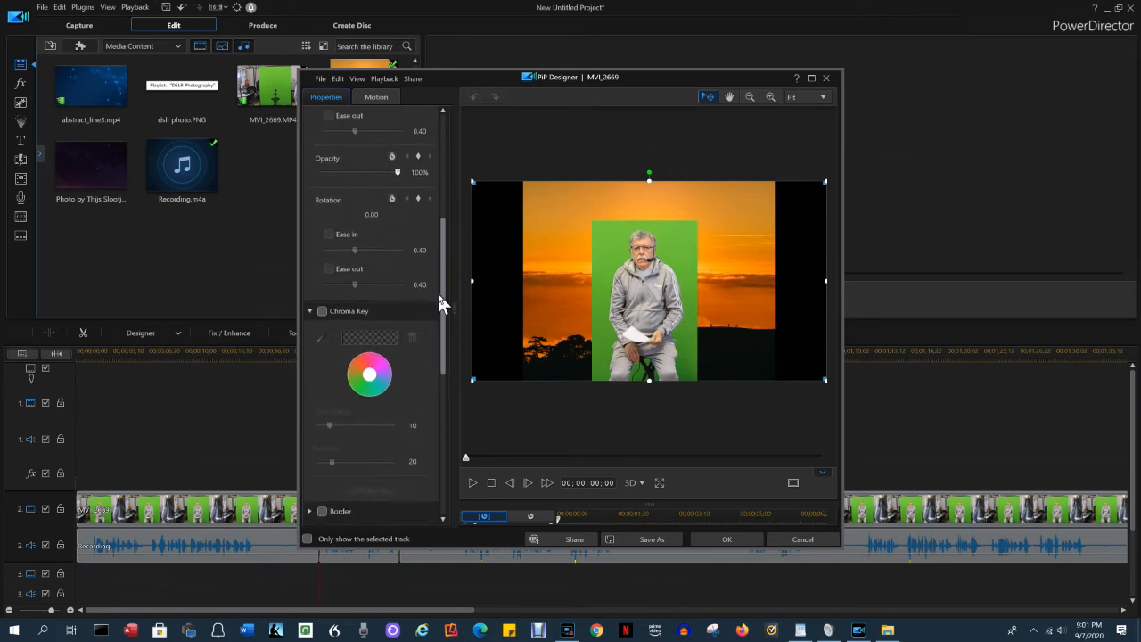
click(321, 313)
click(321, 313)
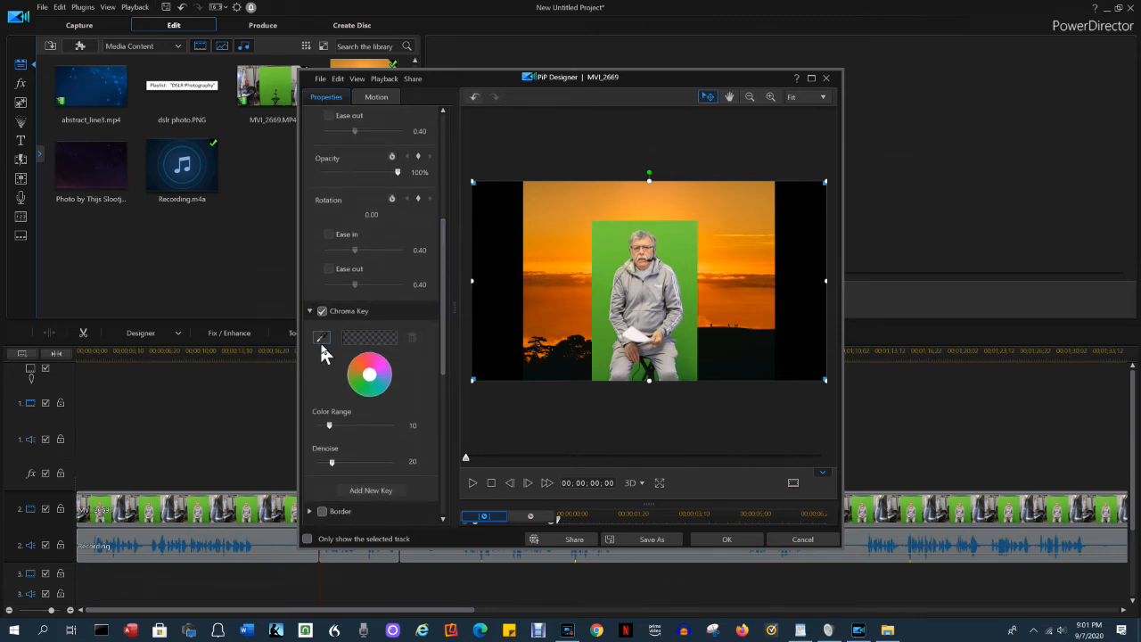
- Sample the green background beside the man's head as the chroma key color
click(320, 337)
click(320, 343)
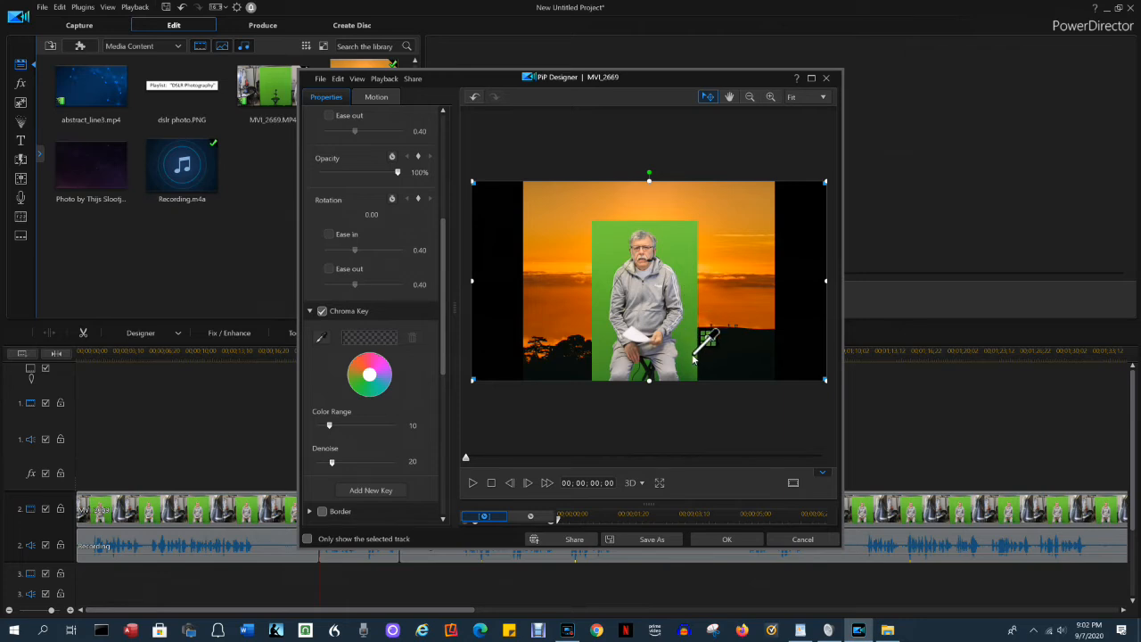
click(673, 240)
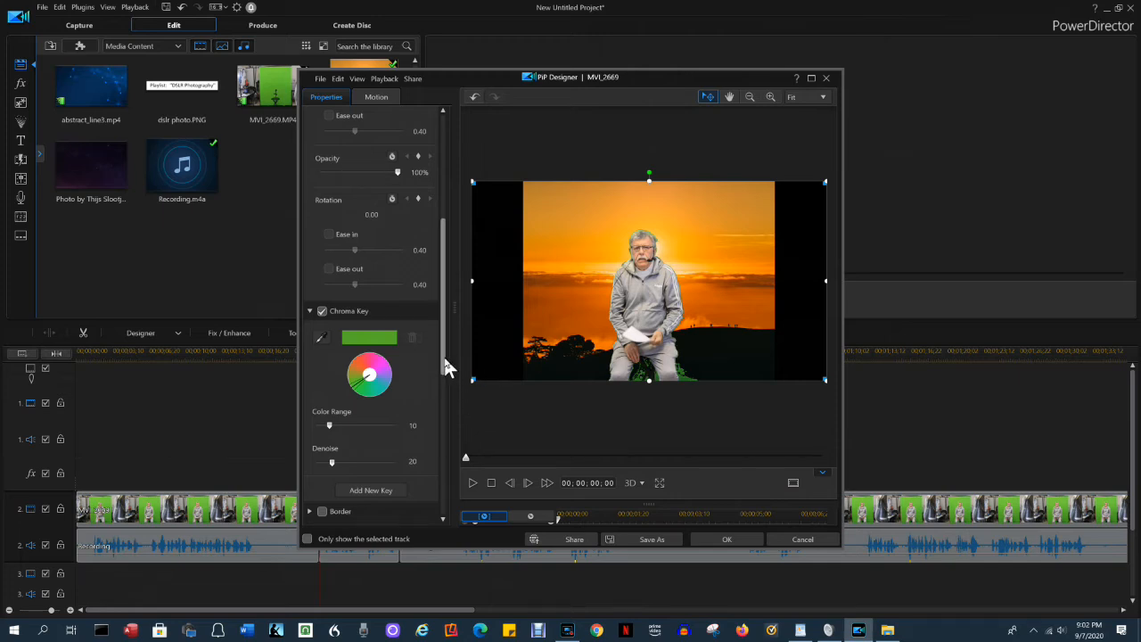
- Raise the chroma key's color range to remove the leftover green around the man's legs, apply it, and preview the clip
drag(447, 367, 448, 369)
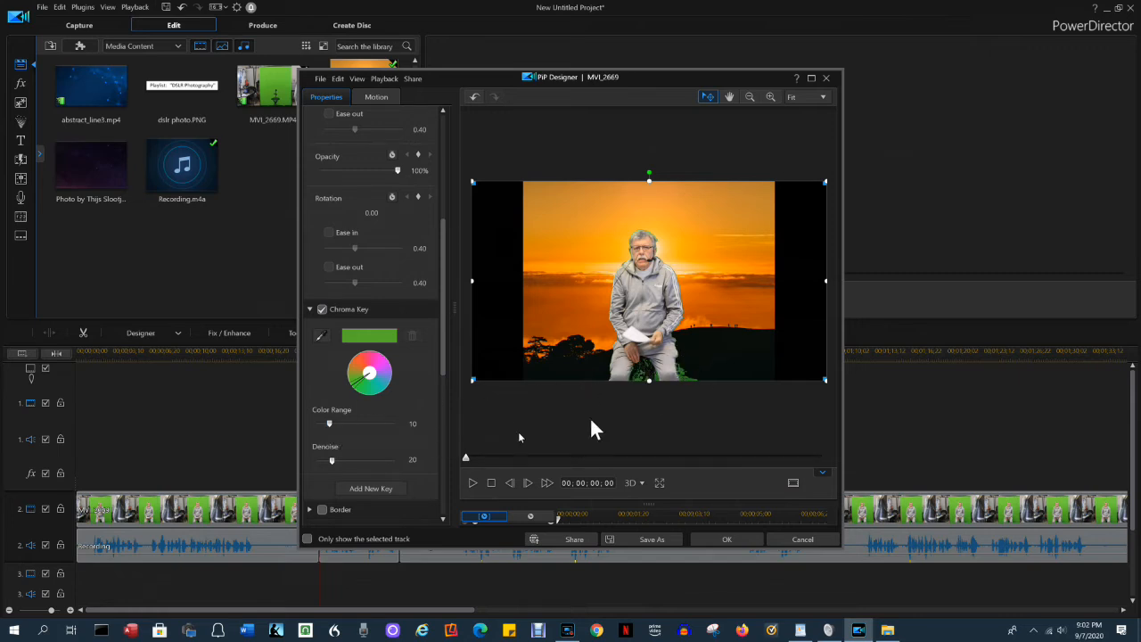
click(344, 426)
click(473, 483)
click(728, 544)
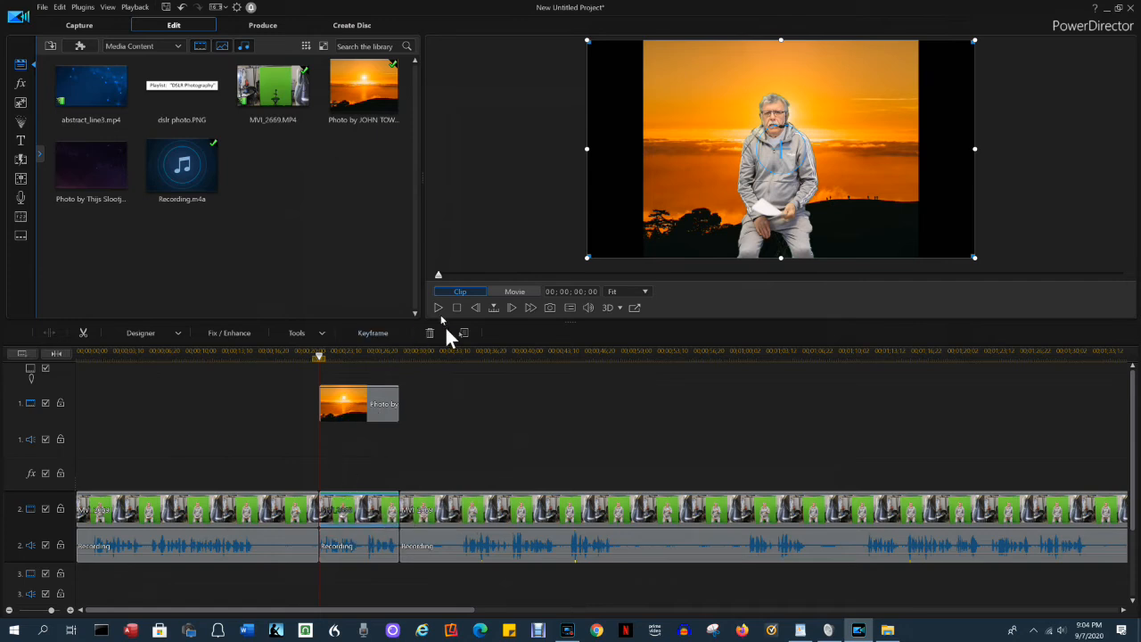
click(439, 309)
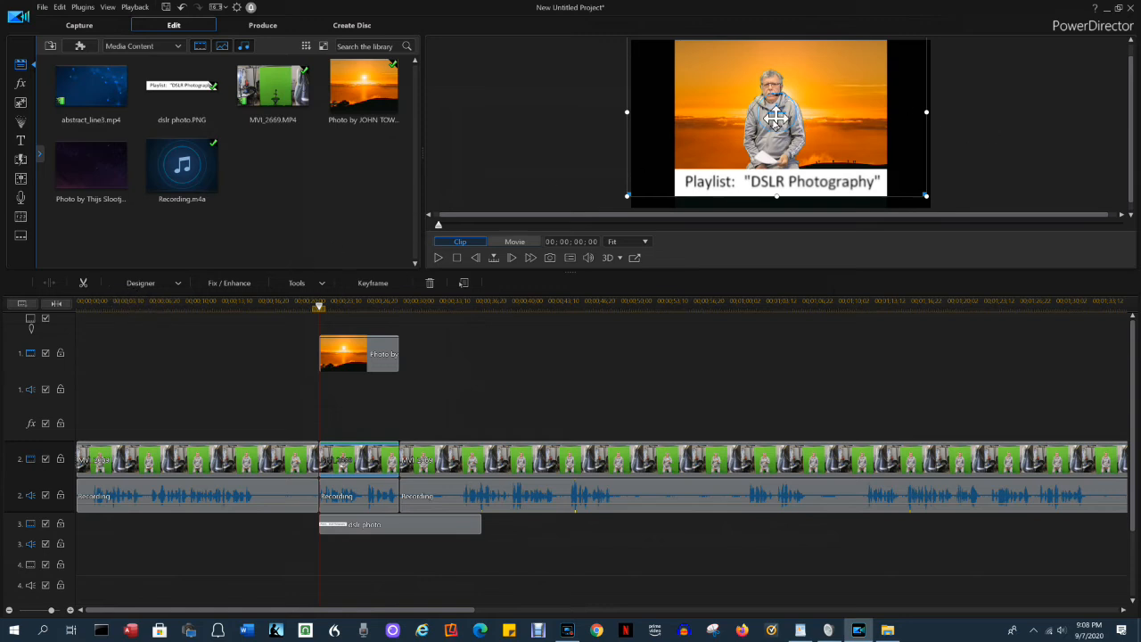
- Scale the keyed man's clip down to about 0.561 in PiP Designer, keeping its aspect ratio
click(178, 283)
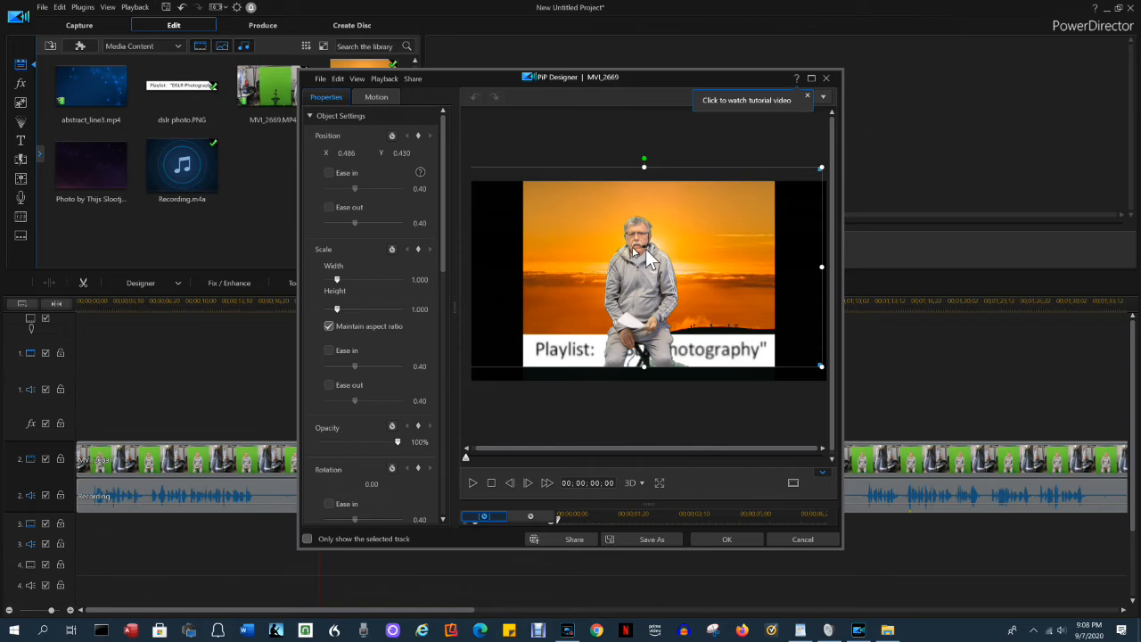
drag(642, 266, 644, 269)
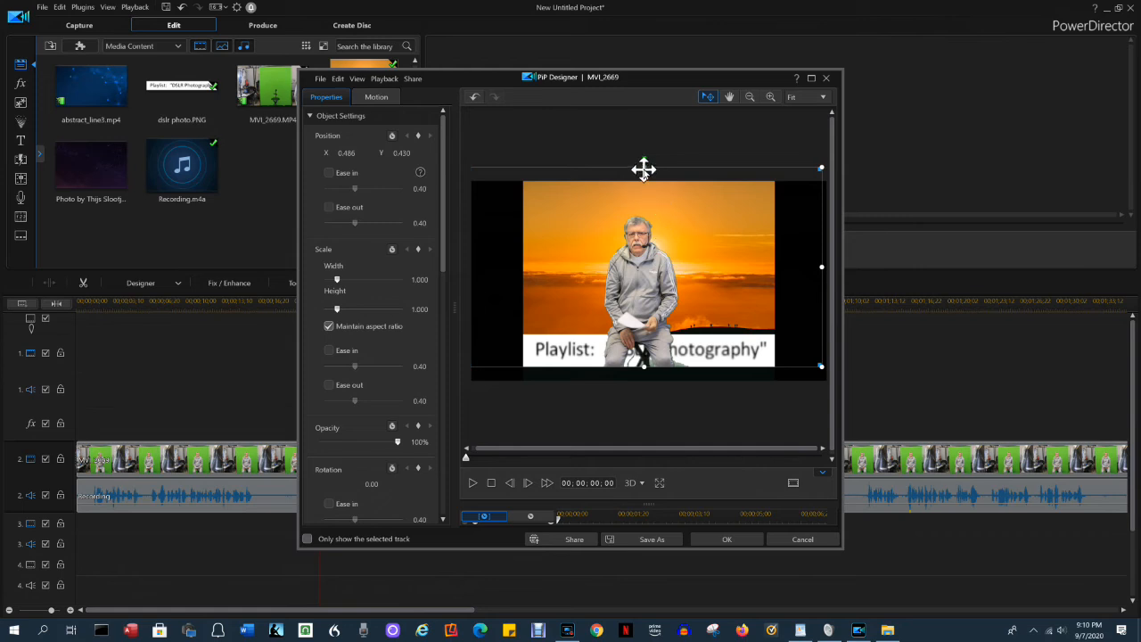
drag(643, 169, 641, 256)
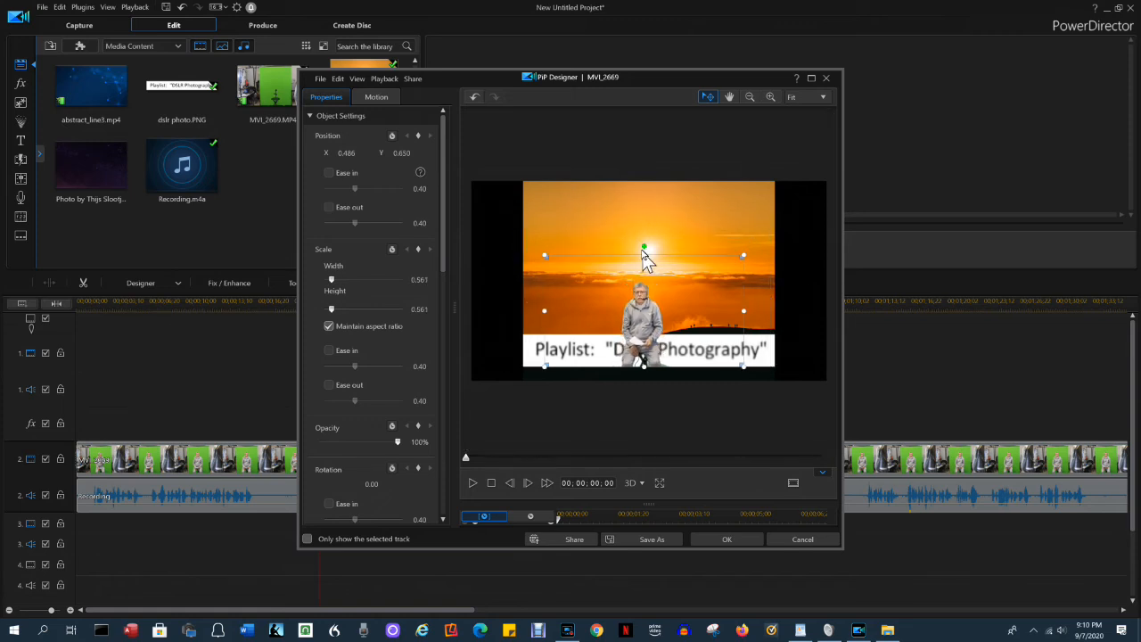
- Move the reduced man to the lower-right part of the sunset photo, at about X 0.760, Y 0.644, and apply it
drag(642, 319, 731, 319)
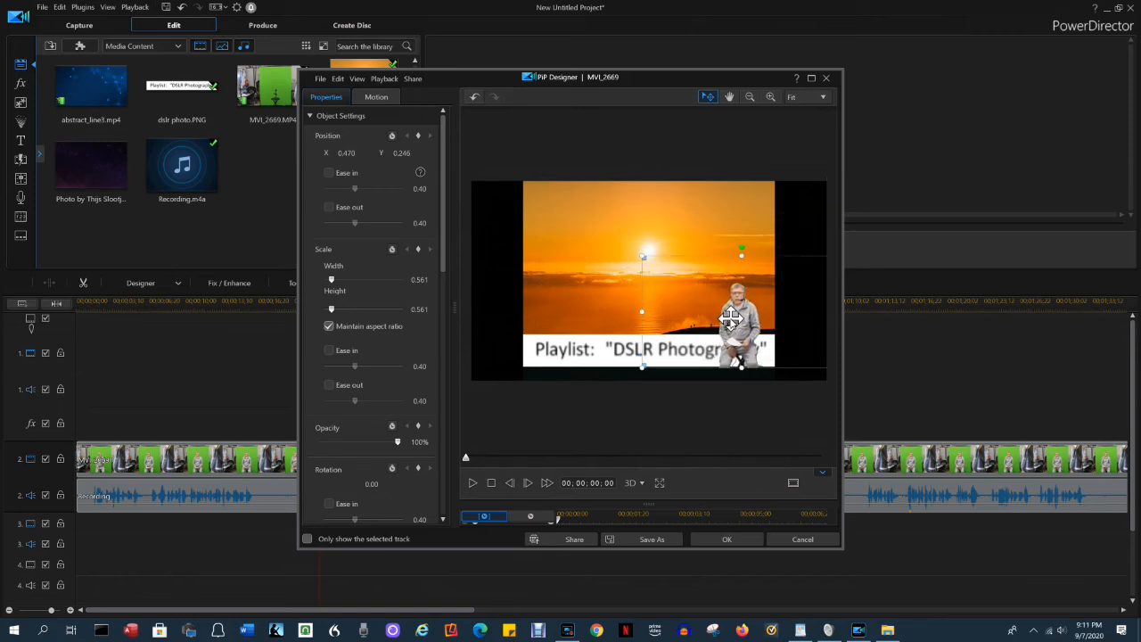
drag(730, 318, 733, 321)
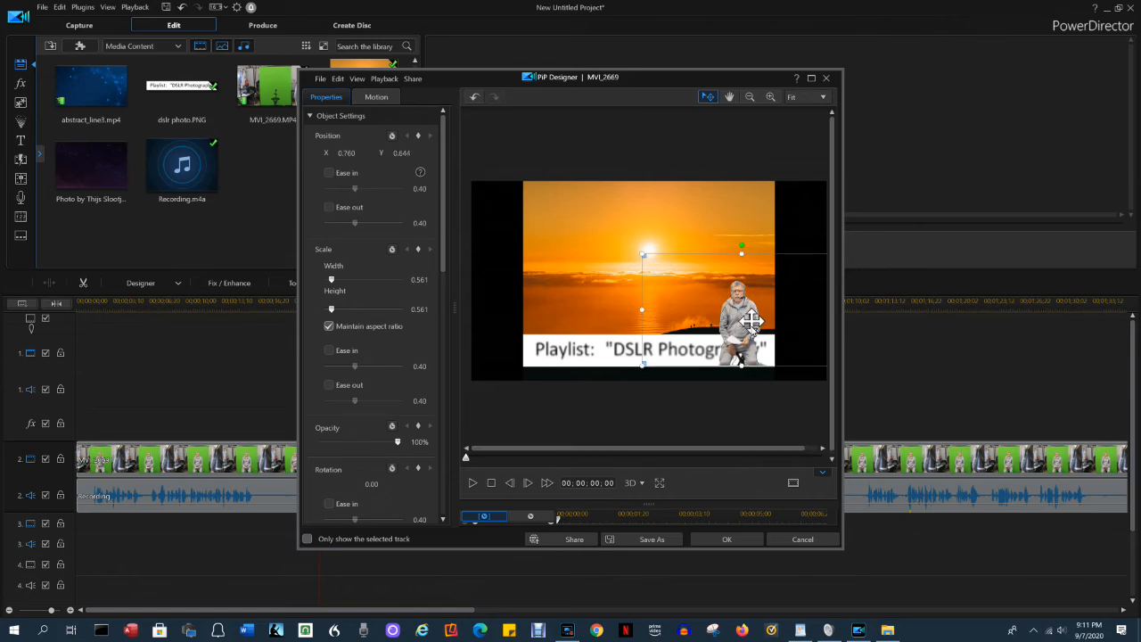
click(724, 539)
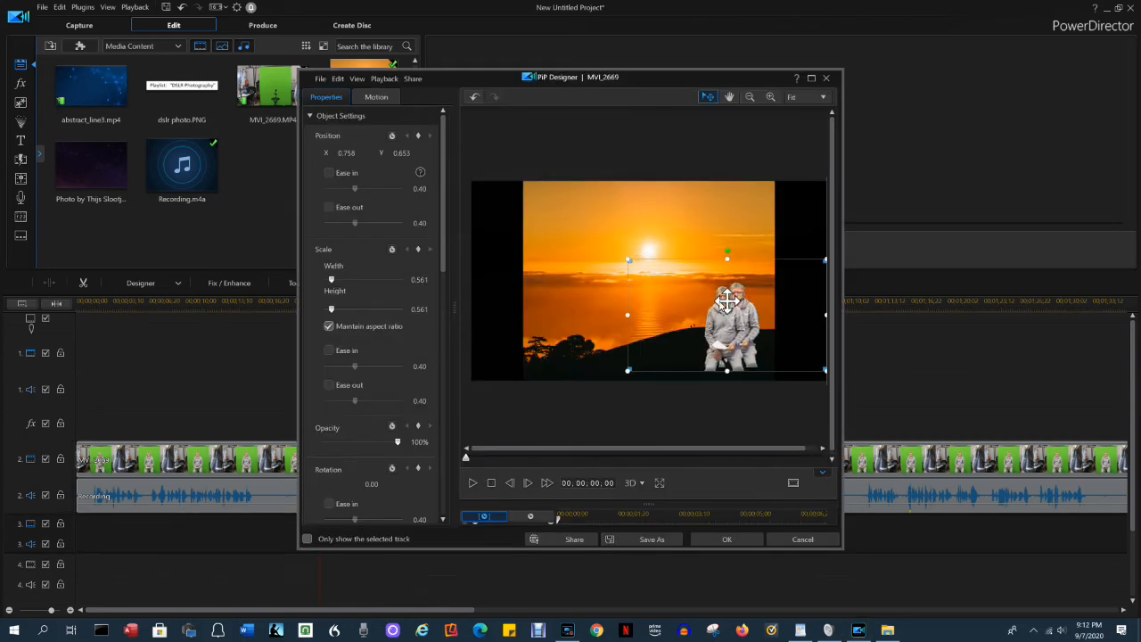
- Move the duplicate of the seated man to the lower-left side of the sunset photo
drag(698, 303, 566, 308)
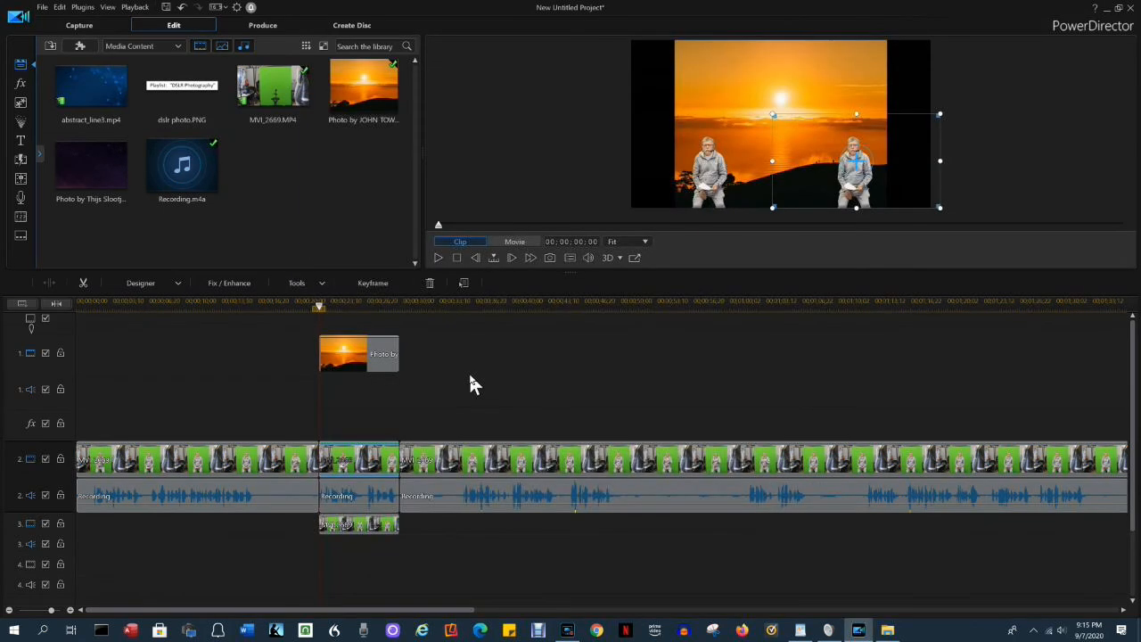